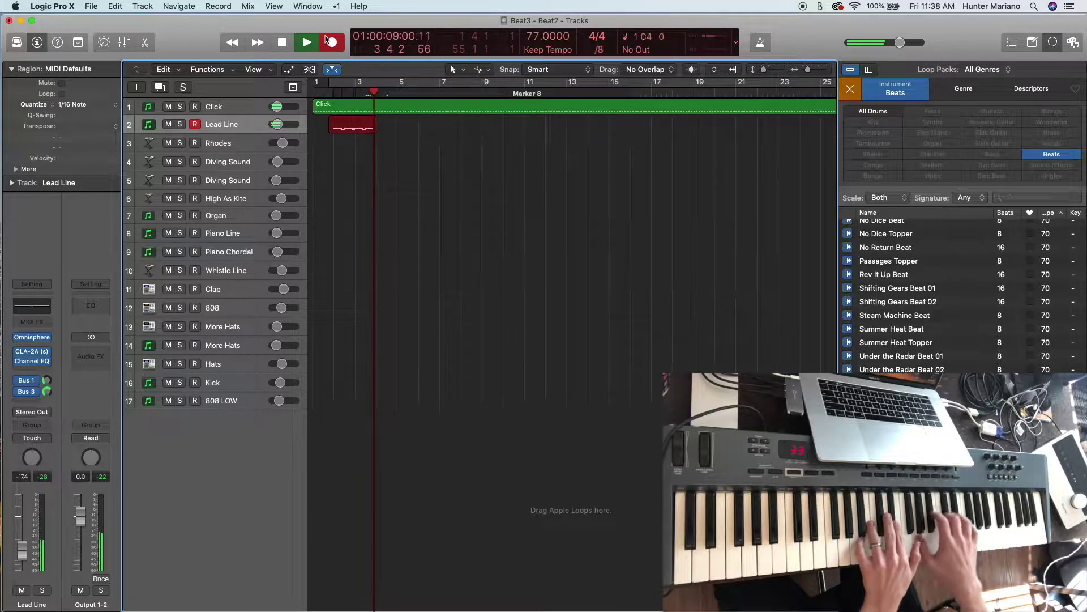
- Finish the Lead Line recording, join it with a copy into a four-bar region and duplicate that region at bar 6
left_click(328, 39)
left_click_drag(365, 124, 447, 124)
left_click(364, 126, "shift")
right_click(366, 125)
left_click(364, 127)
key("super+j")
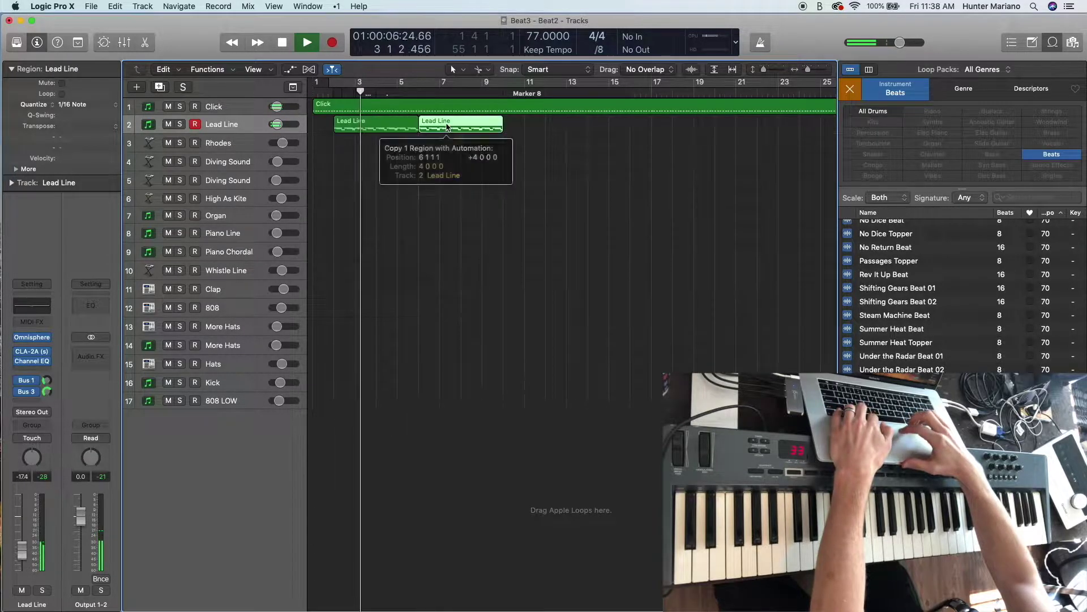
- Switch to the Rhodes track, close its instrument window and record a Rhodes part starting at bar 2
left_click(202, 125)
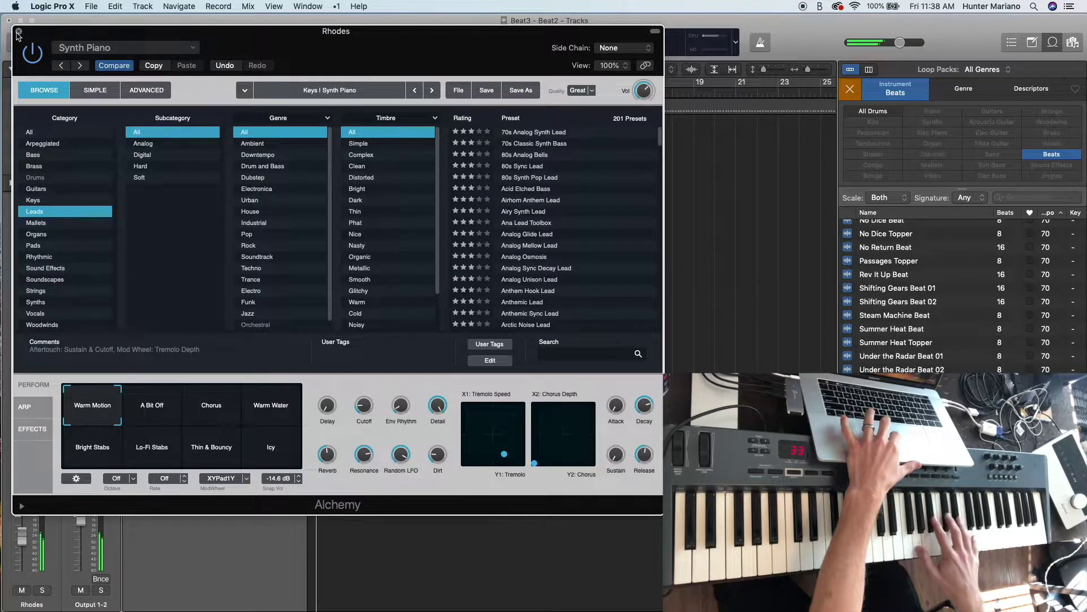
key("super+w")
key("period")
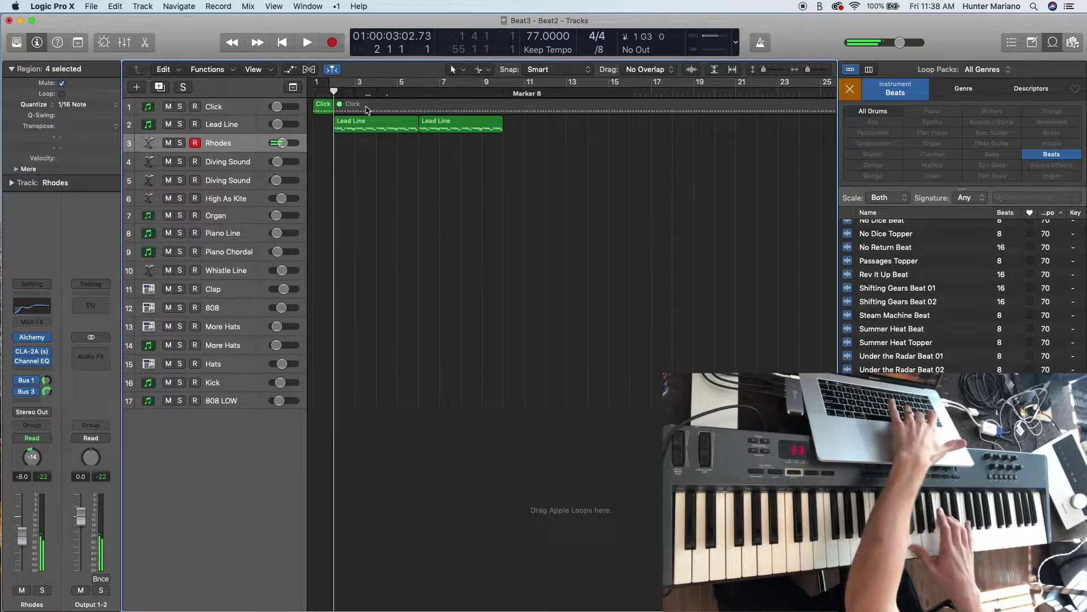
left_click(332, 42)
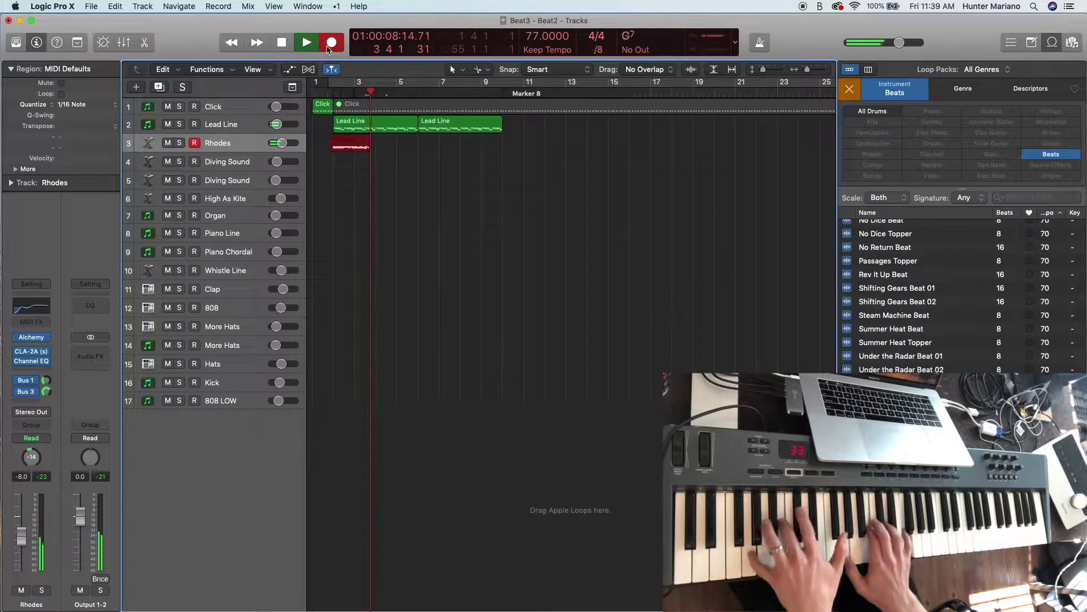
key("space")
key("space")
- Join the Rhodes region with a copy of itself into a four-bar region and duplicate it at bar 6
left_click_drag(356, 146, 398, 146, "alt")
left_click(366, 143, "shift")
right_click(366, 142)
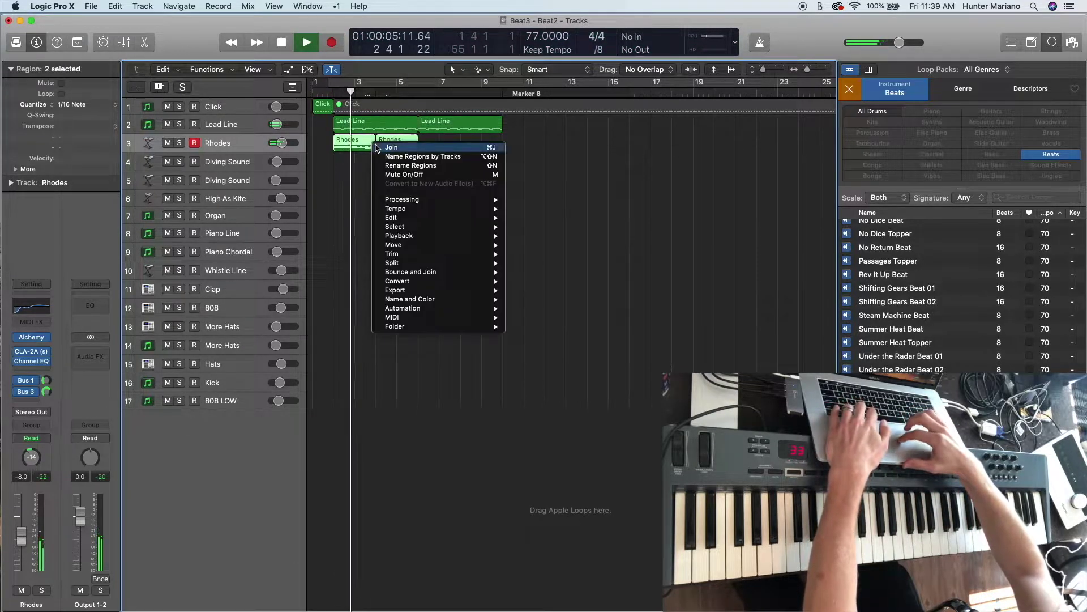
left_click(376, 147)
left_click_drag(355, 145, 440, 145, "alt")
key("space")
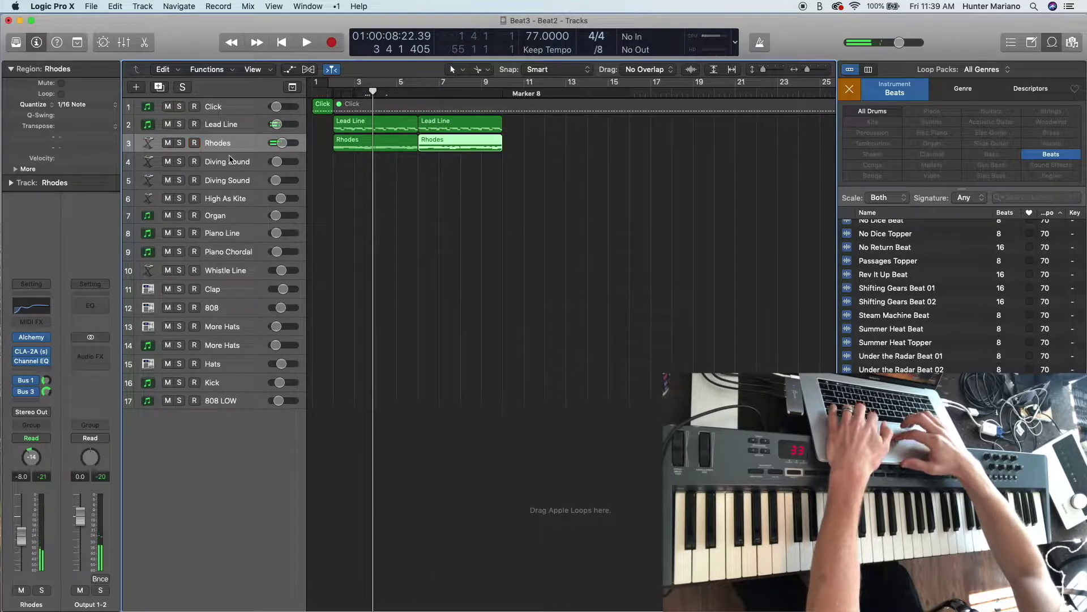
- Arm the Piano Line track and record a four-bar part starting at bar 6
left_click(194, 233)
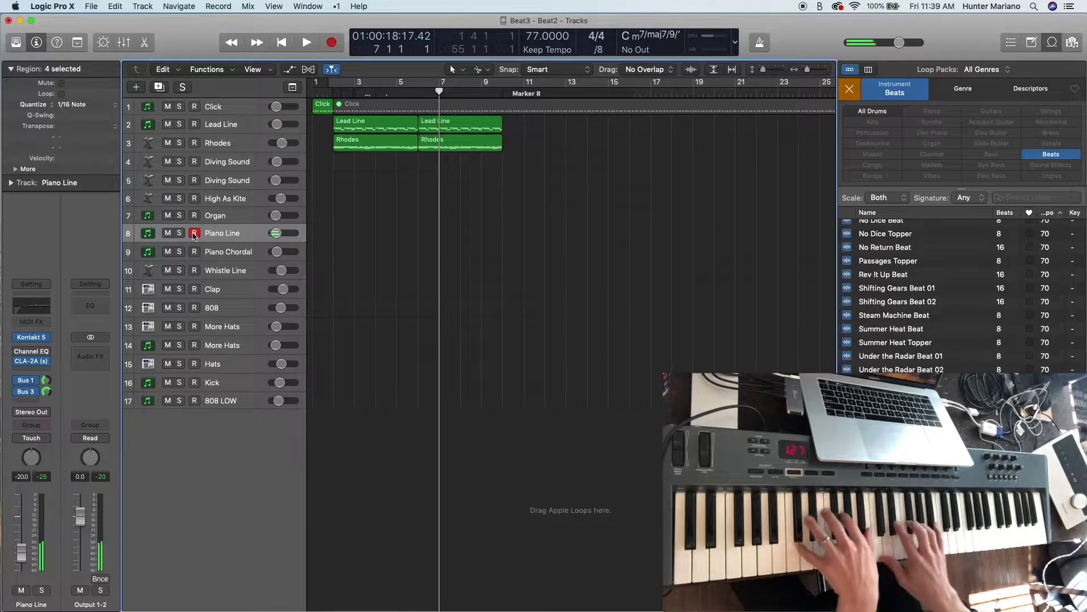
key("r")
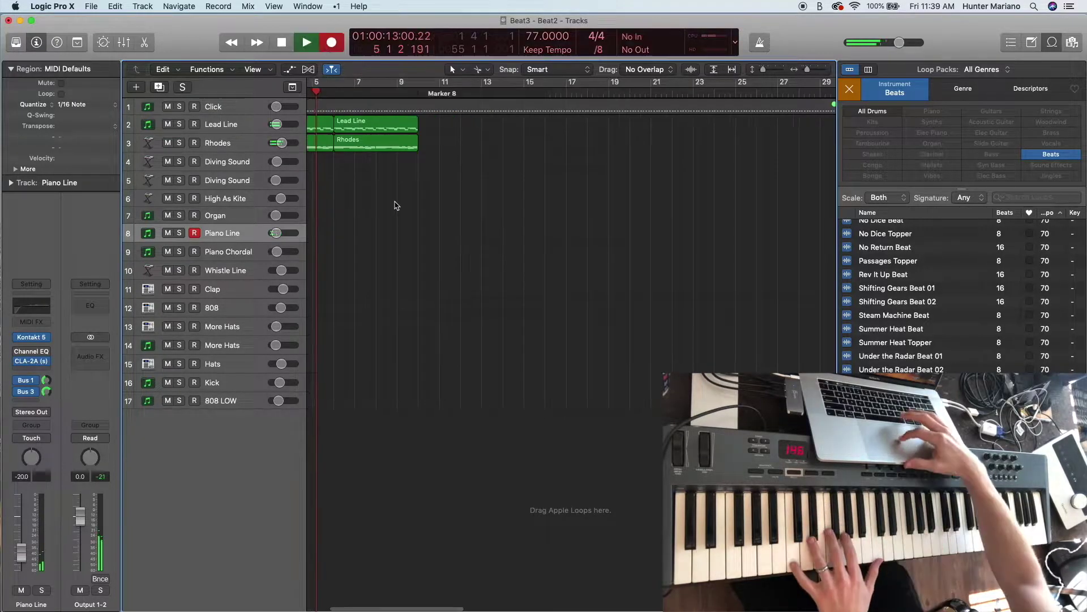
scroll(383, 172, "left", 3)
key("r")
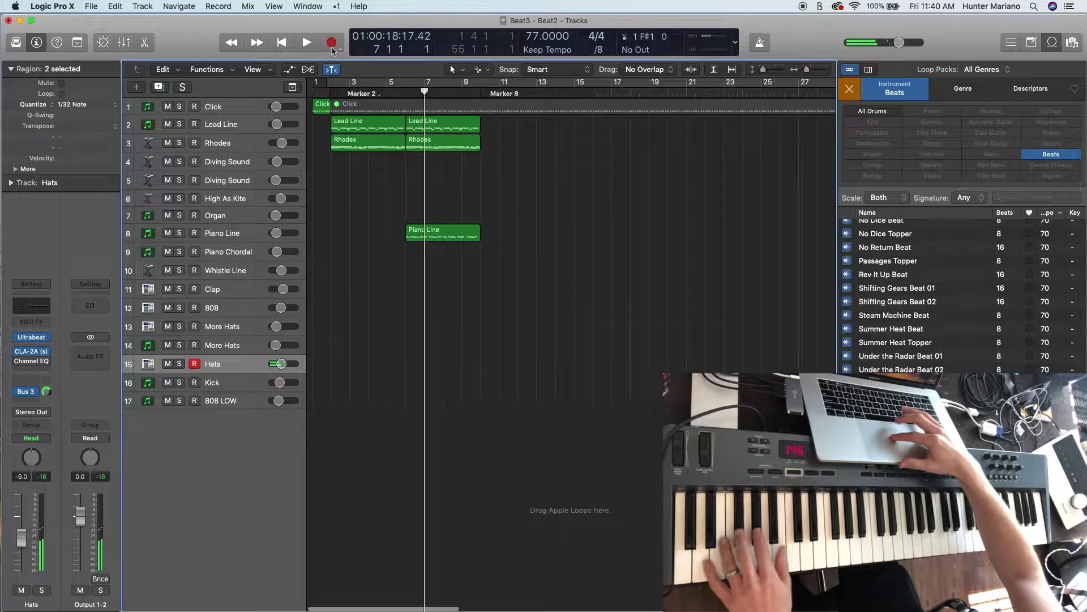
- Record a Hats pattern starting at bar 6 and play it back
left_click(332, 44)
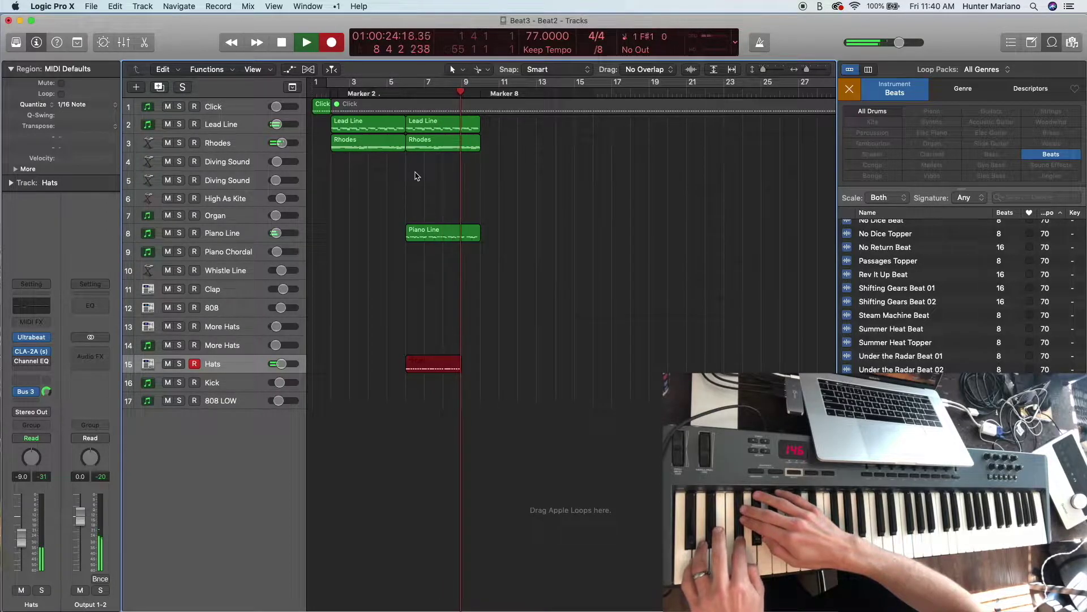
key("space")
key("space")
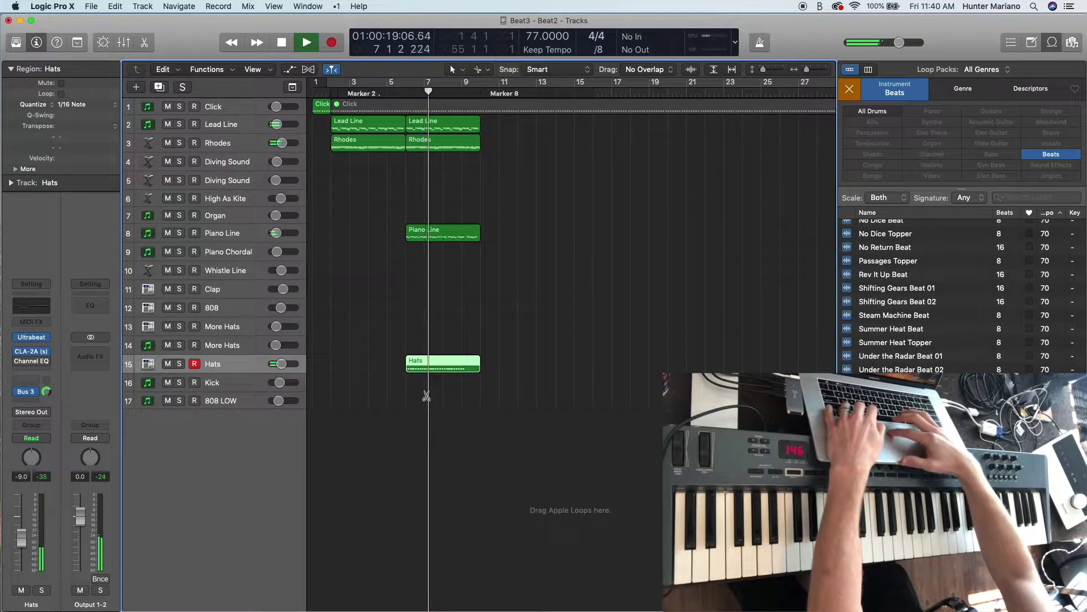
left_click(425, 365)
left_click(442, 365)
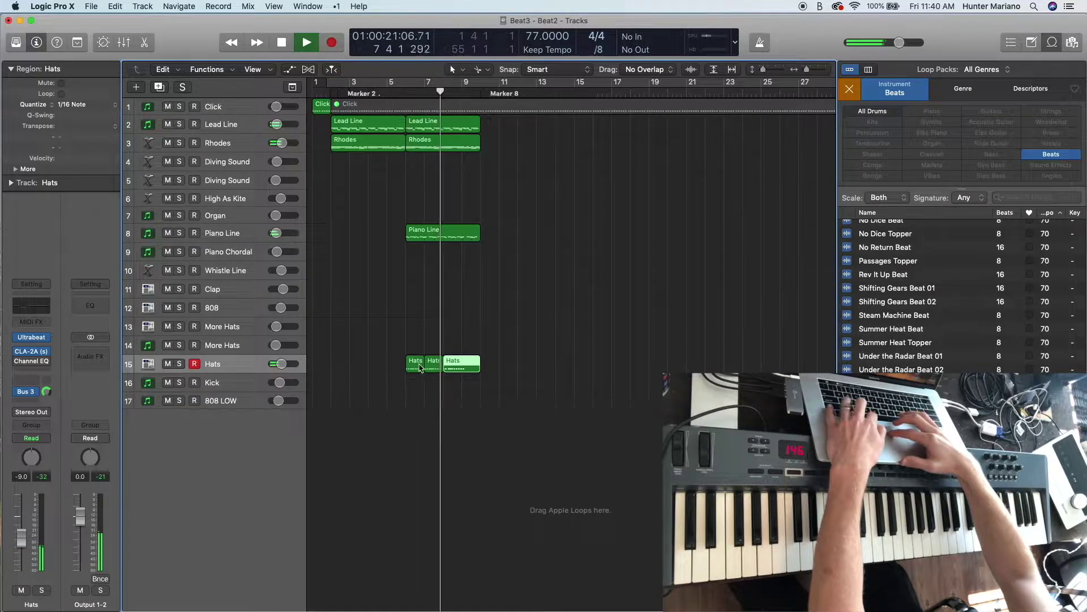
key("super+z")
key("super+z")
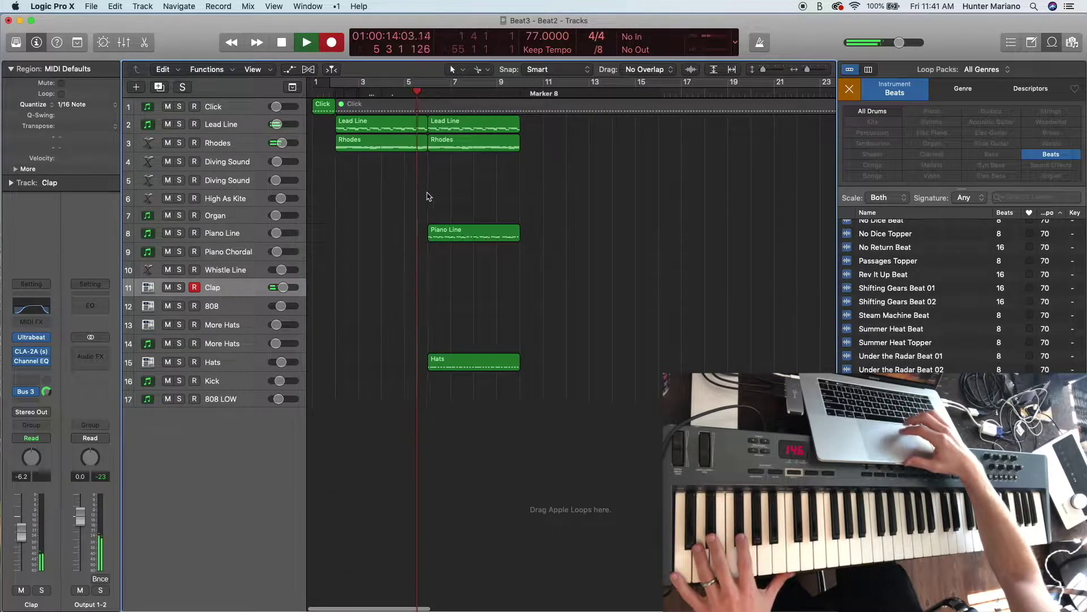
- Record a two-bar Clap pattern starting at bar 6 and play it back
key("r")
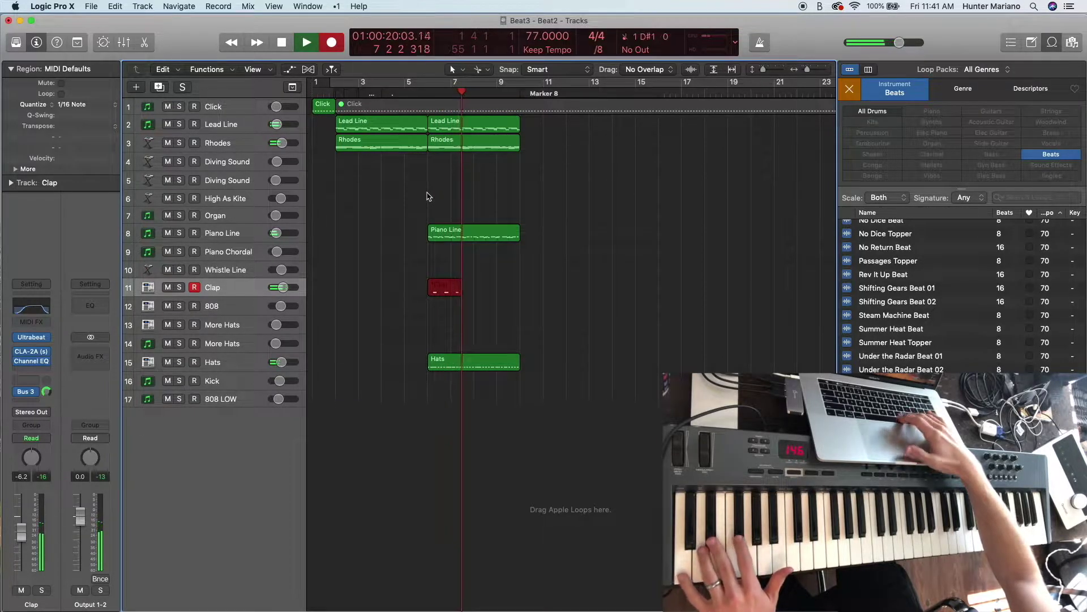
key("space")
key("comma")
key("comma")
key("space")
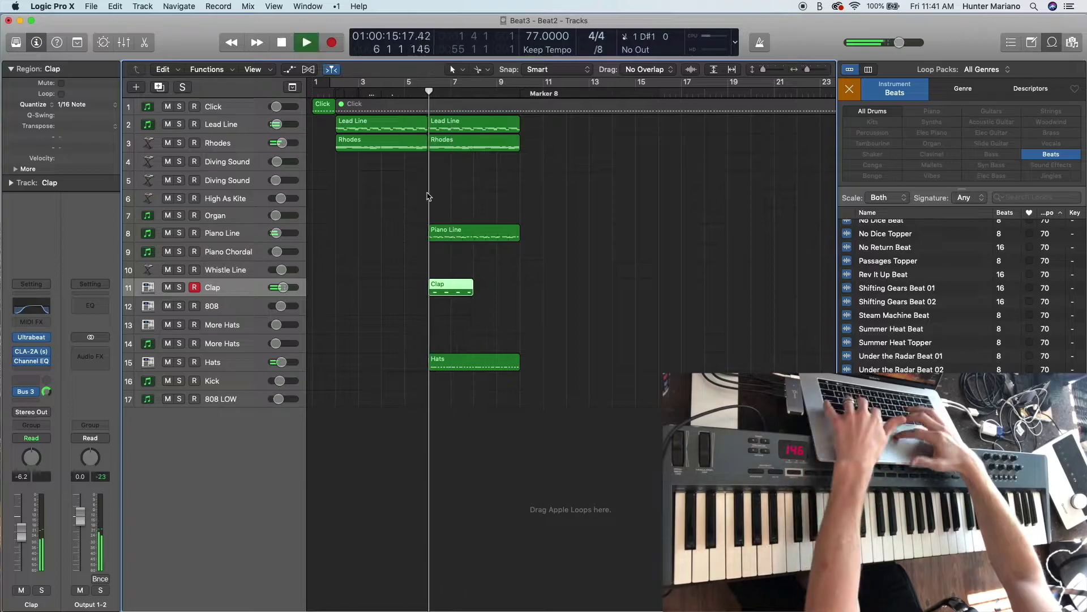
- Copy the Clap region to bar 8 and join both into one four-bar region
left_click_drag(442, 288, 489, 288)
right_click(458, 291)
left_click(470, 288)
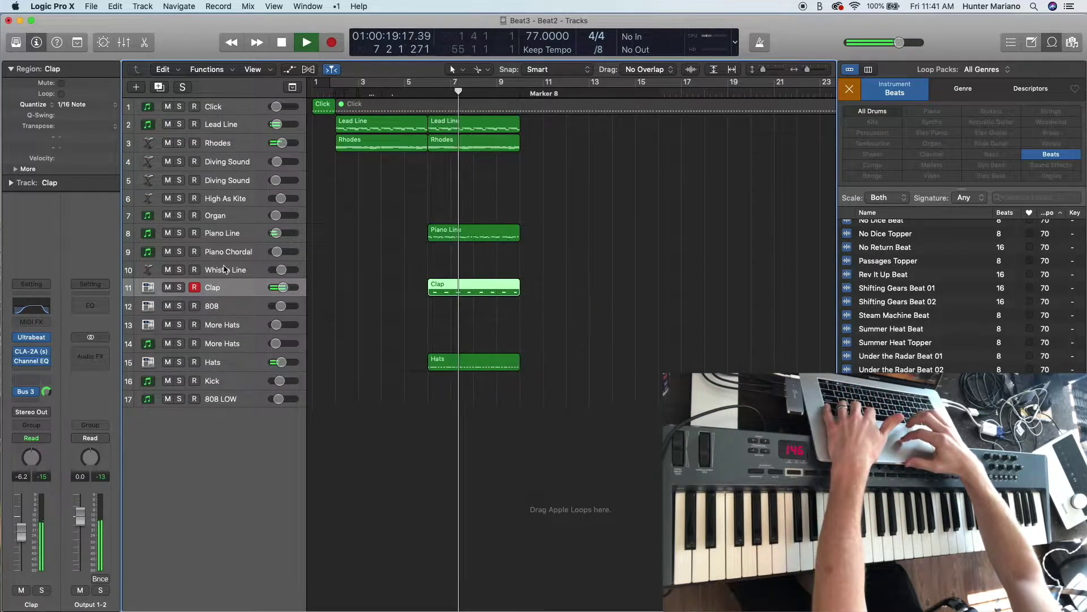
- Record a two-bar pattern on the Kick track starting at bar 6 and copy it to bar 8
left_click(226, 308)
double_click(230, 380)
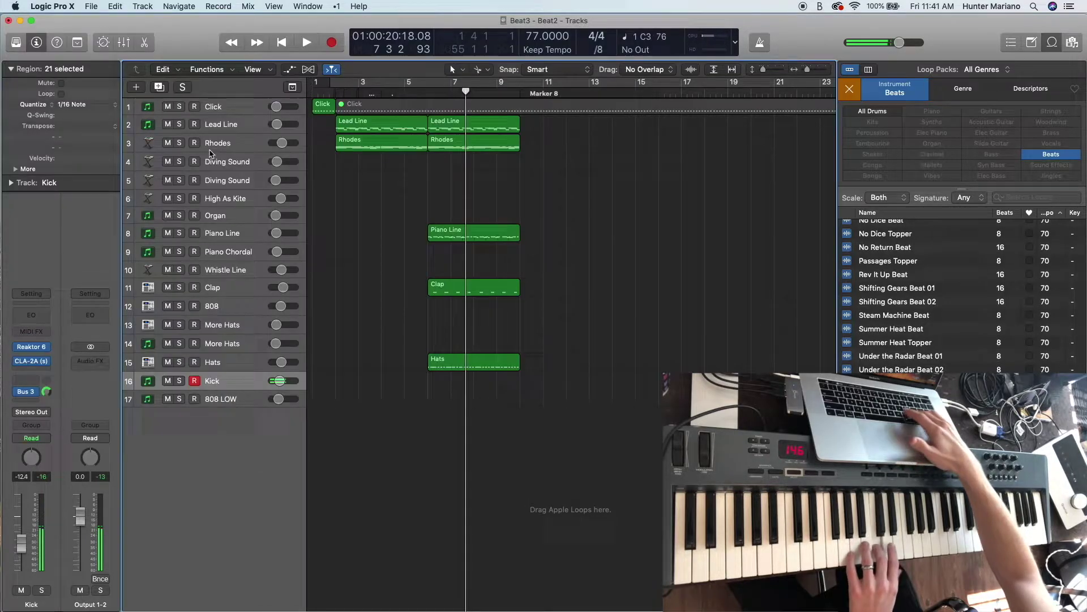
left_click(329, 47)
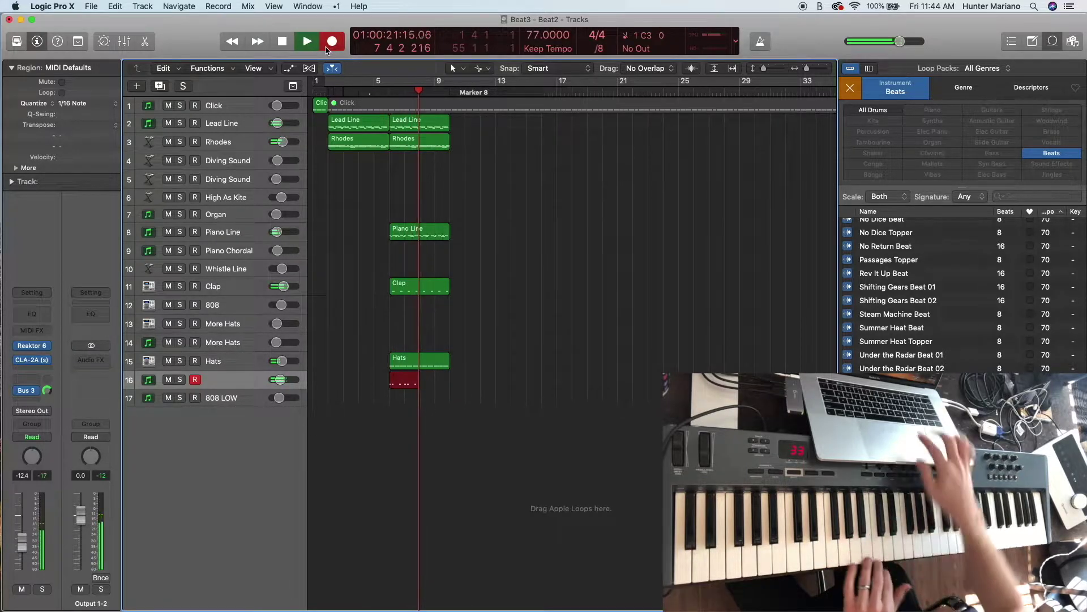
key("space")
key("comma")
key("comma")
key("space")
left_click_drag(409, 384, 439, 384)
key("space")
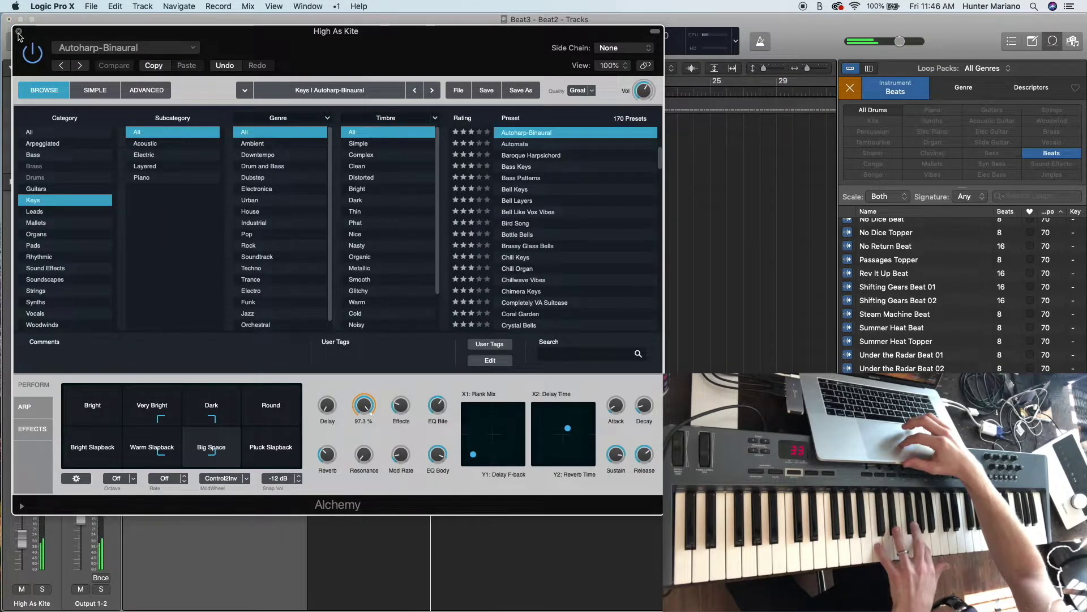
- Record a two-bar High As Kite part starting at bar 10 and copy its region to bar 12
left_click(18, 32)
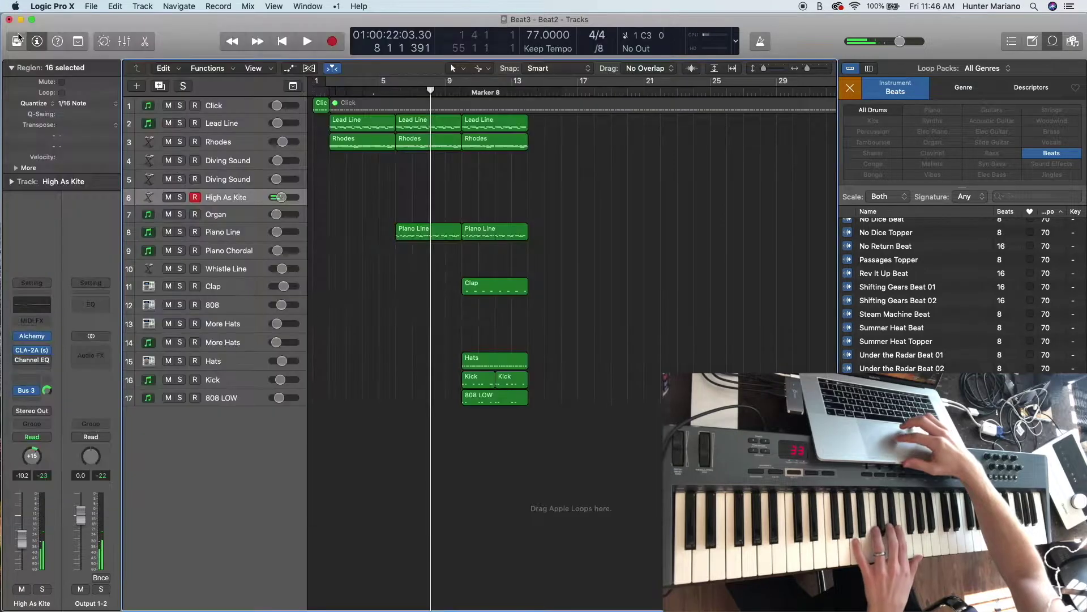
left_click(333, 42)
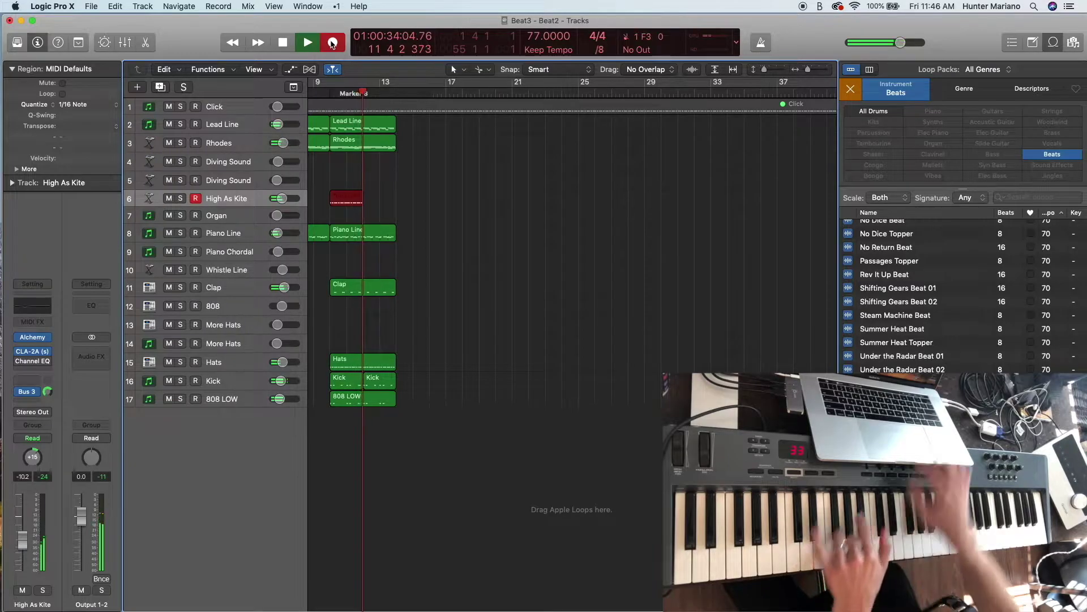
key("space")
key("space")
left_click_drag(349, 197, 383, 198)
left_click_drag(419, 437, 412, 137)
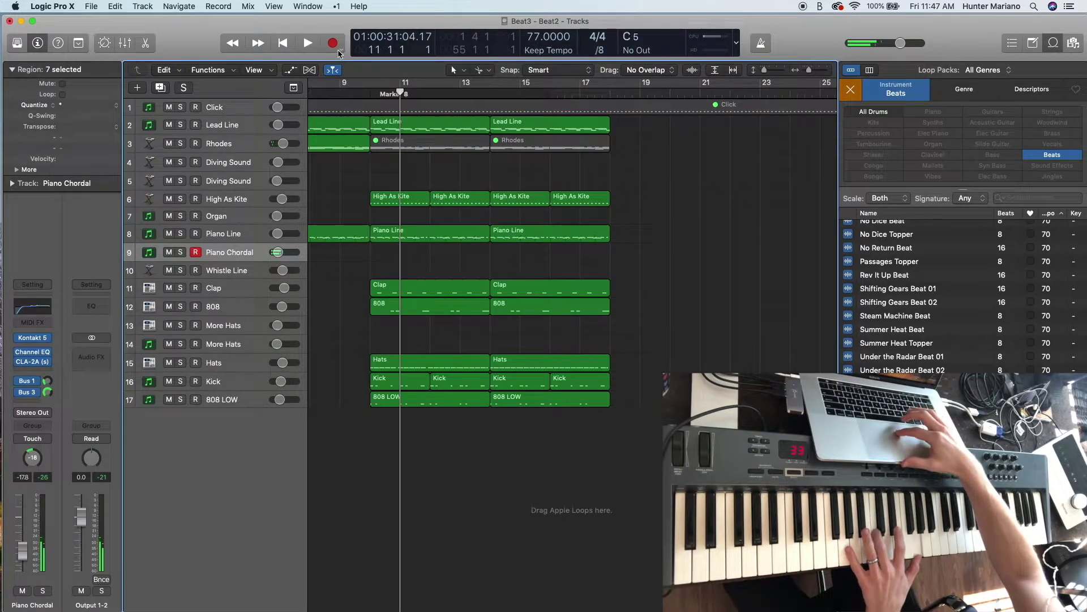
- Record a Piano Chordal part and a Diving Sound part, both starting at bar 10
left_click(335, 44)
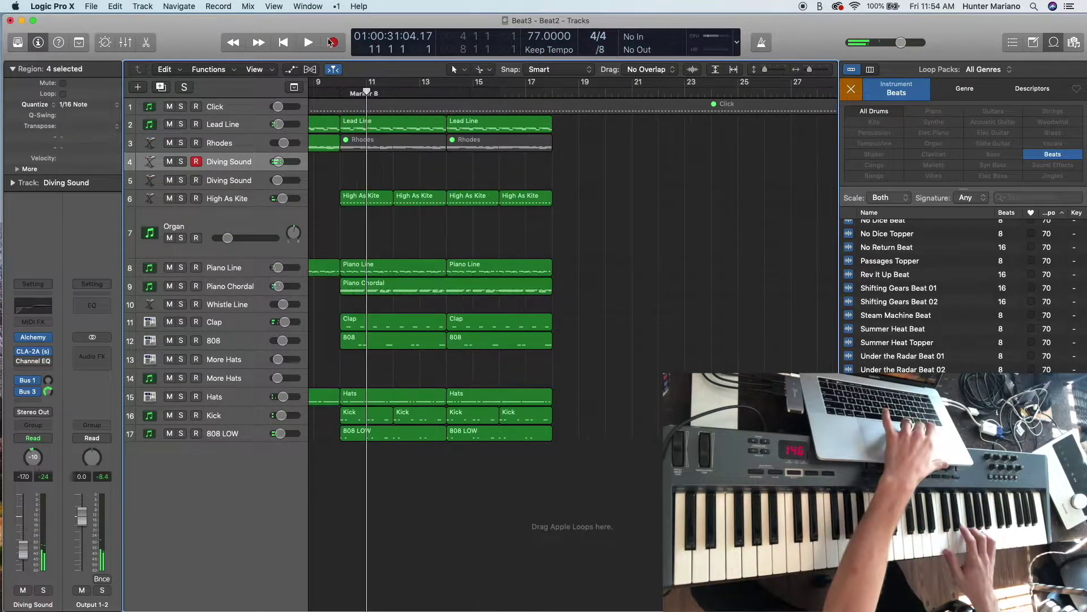
left_click(332, 43)
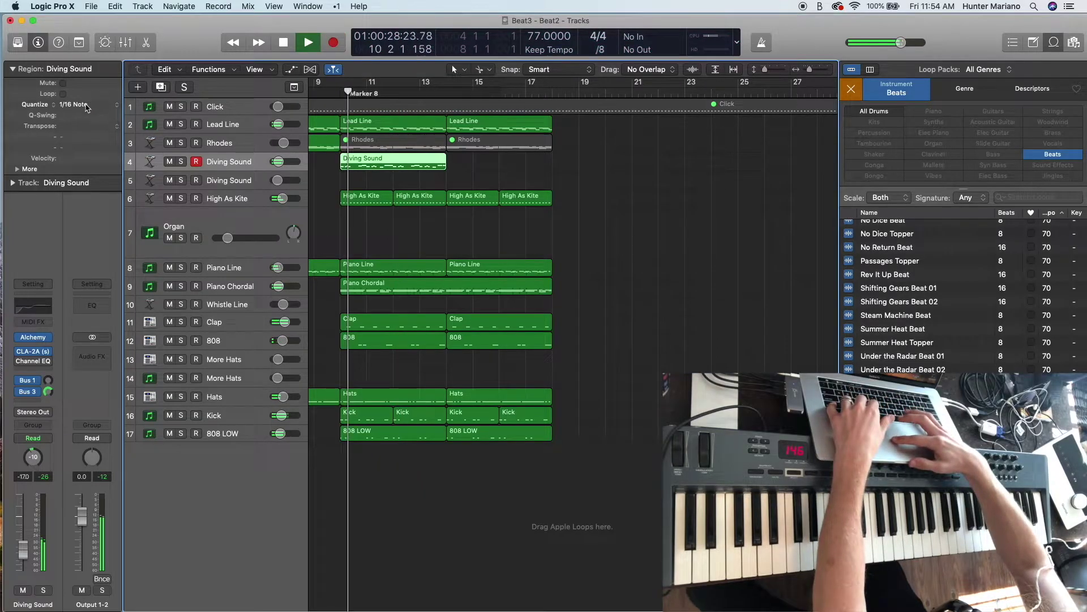
- Quantize the Diving Sound region to 1/32 Note and replace its first half with a copy of the second, split at bar 12
left_click(80, 104)
left_click(260, 123)
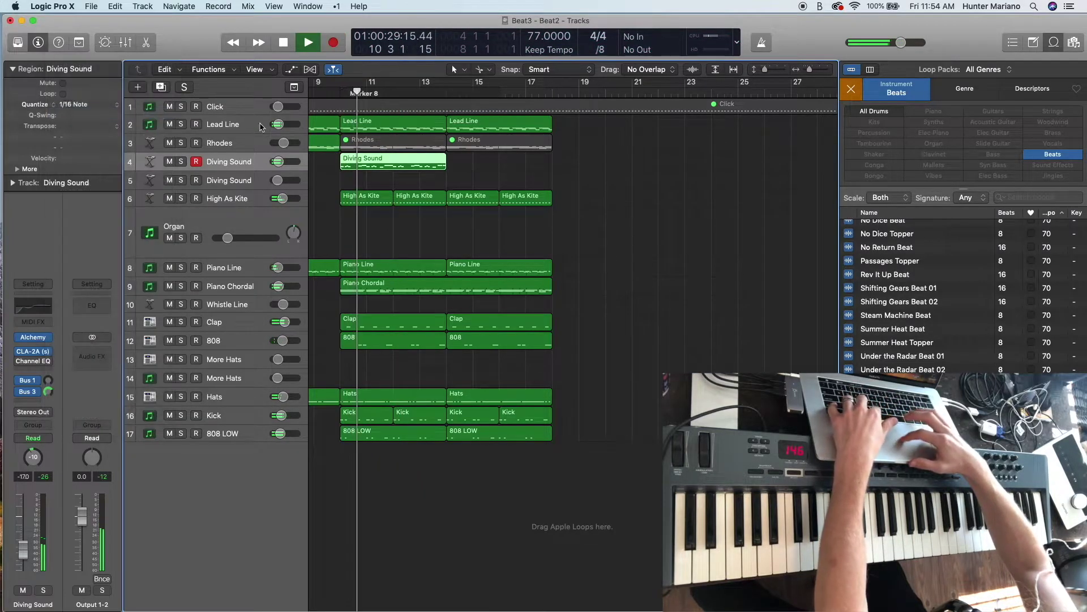
left_click(394, 164, "super")
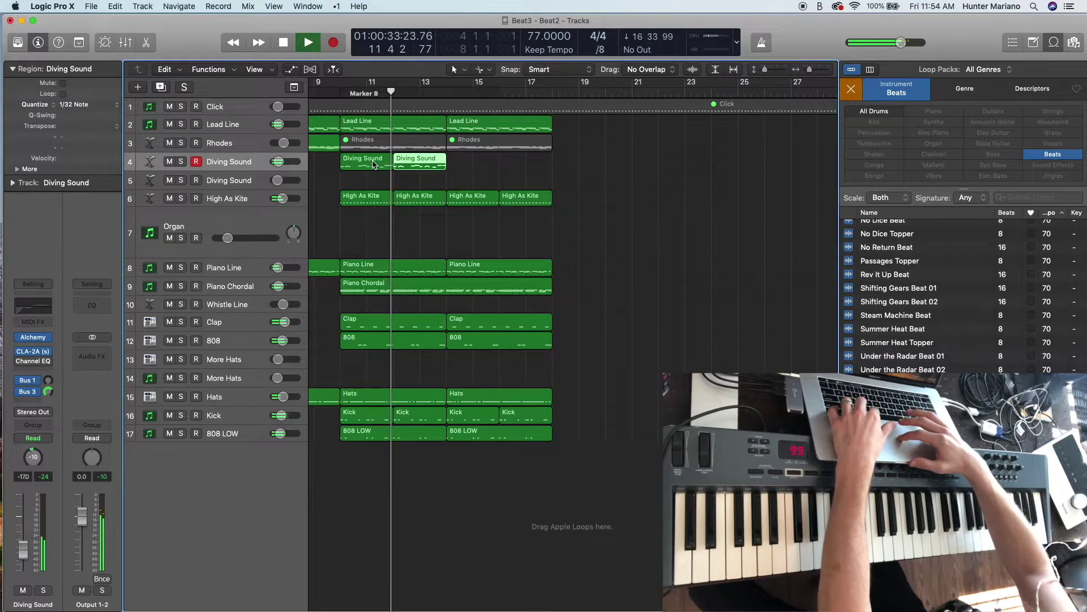
left_click_drag(421, 162, 367, 168)
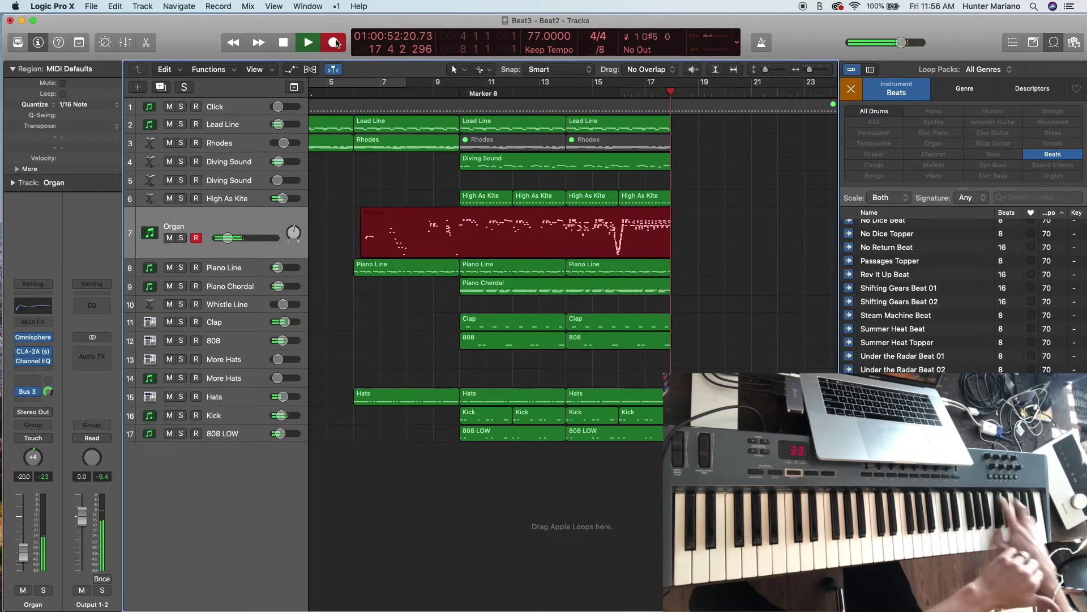
- Finish the Organ recording and open its notes around bar 17 in the Piano Roll
key("comma")
key("comma")
key("e")
scroll(645, 429, "up", 2)
scroll(645, 429, "right", 5)
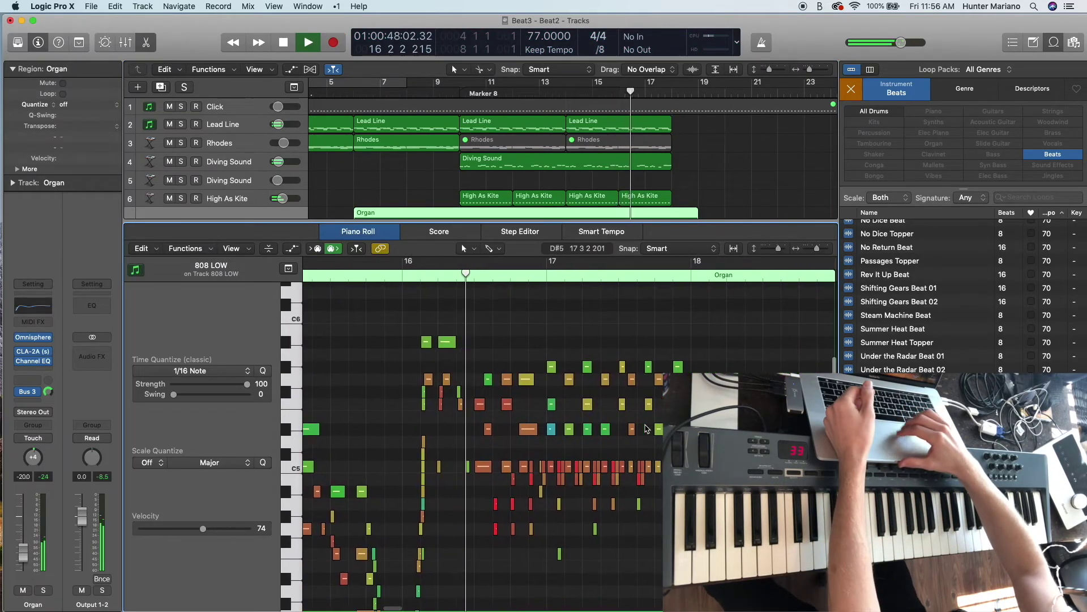
scroll(645, 429, "right", 3)
scroll(645, 429, "up", 4)
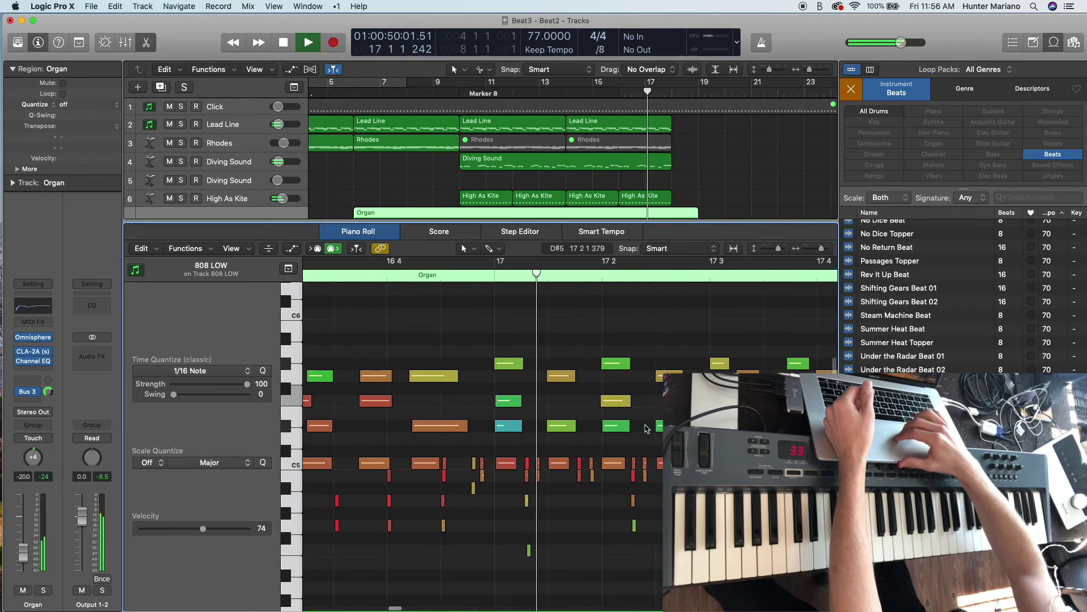